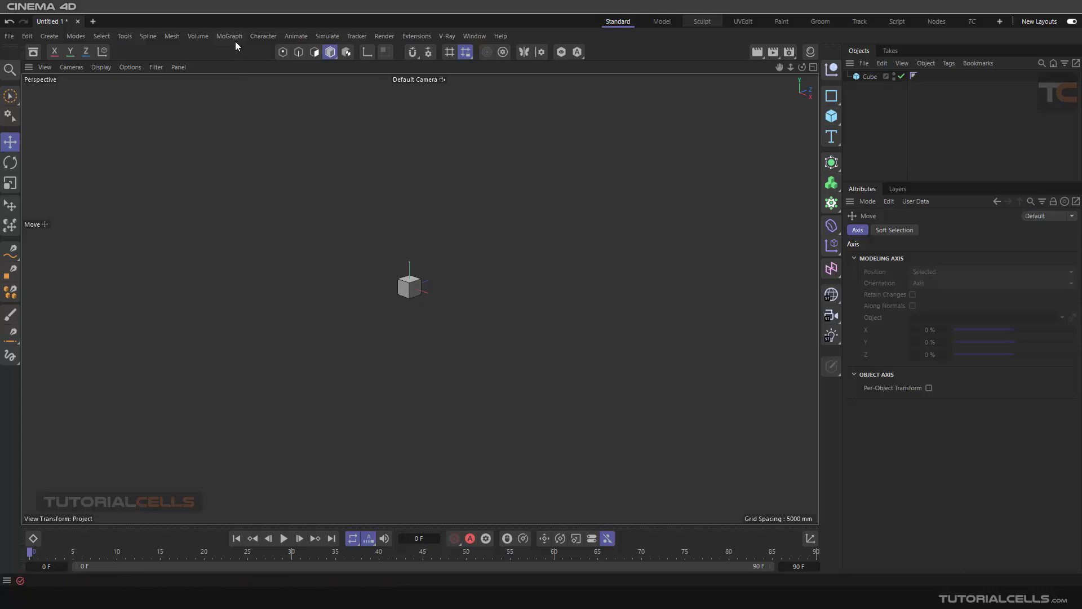
Use the Linear Clone Tool to clone the cube along a diagonal line with 14 clones.
click(229, 36)
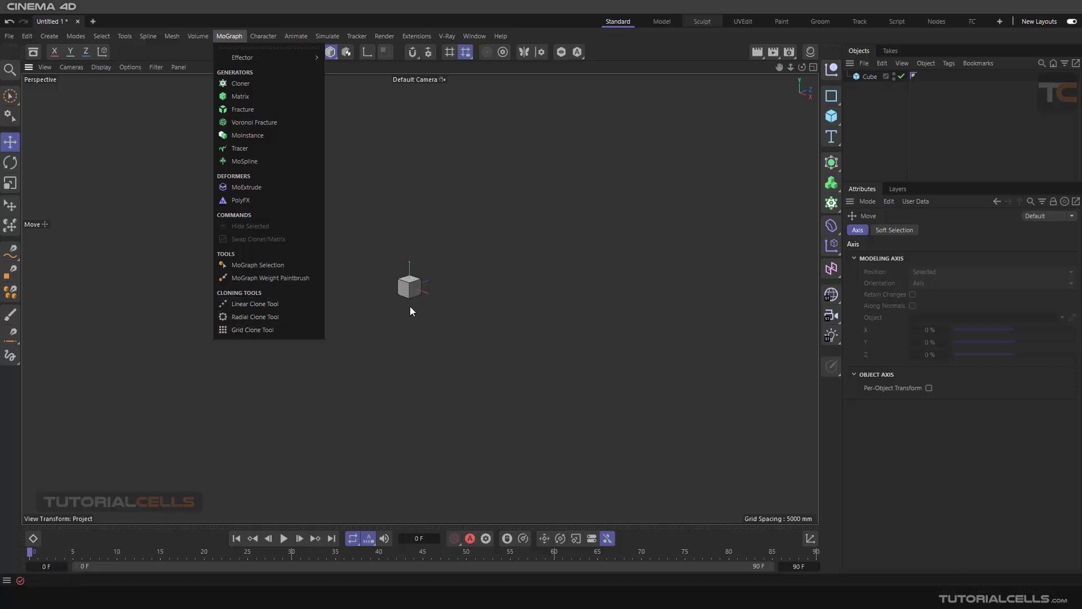
click(276, 307)
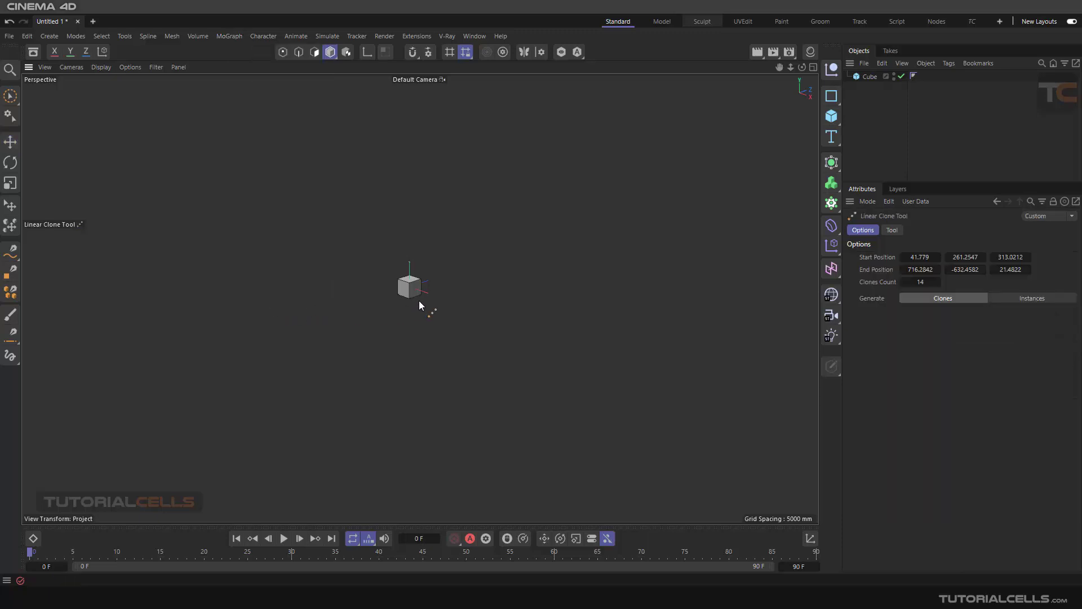
click(866, 77)
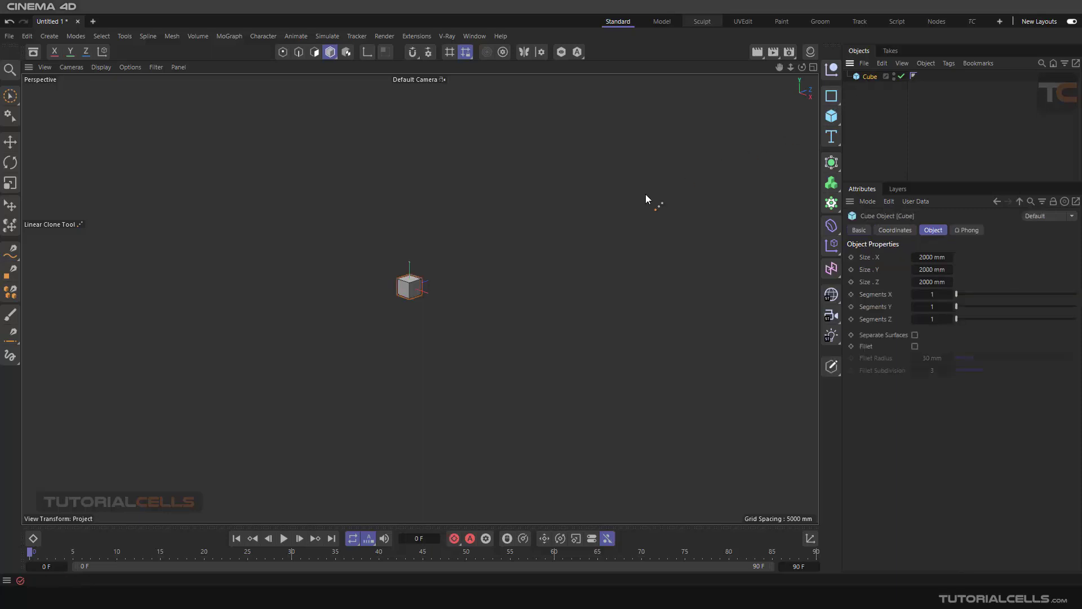
scroll(437, 288, down, 1)
scroll(436, 287, up, 1)
mouse_move(438, 288)
alt+mouse_down()
mouse_move(444, 339)
mouse_move(471, 326)
mouse_move(442, 303)
alt+mouse_up()
scroll(446, 332, down, 1)
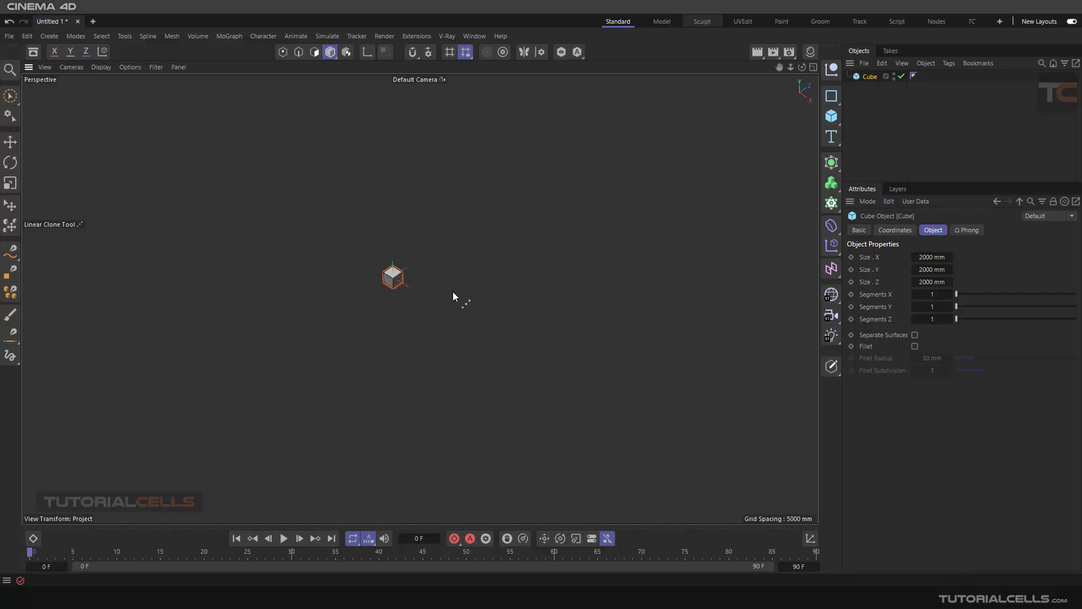
middle_click(451, 301)
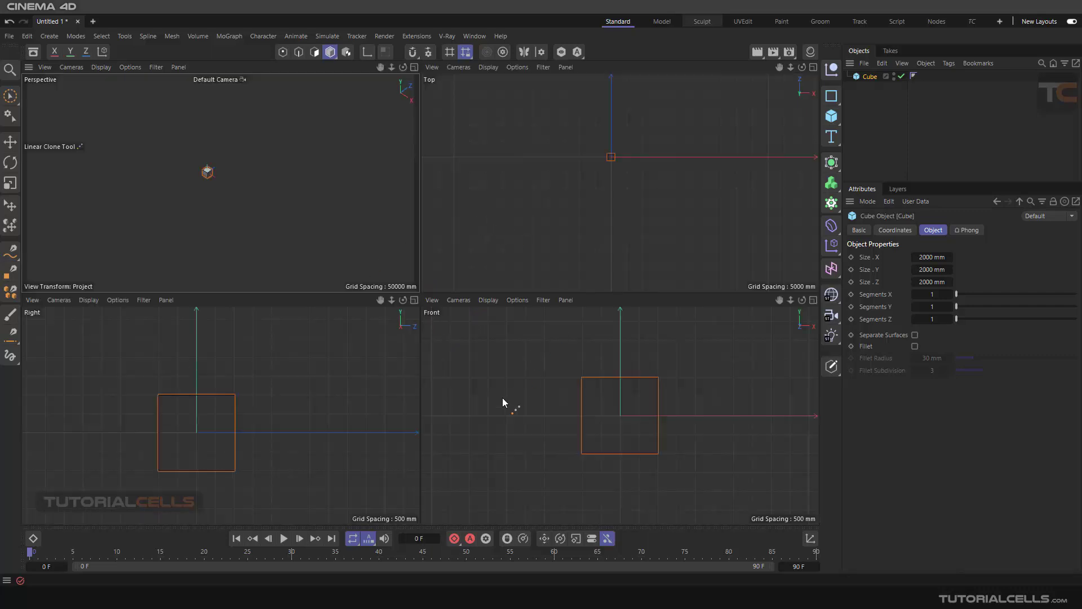
middle_click(309, 256)
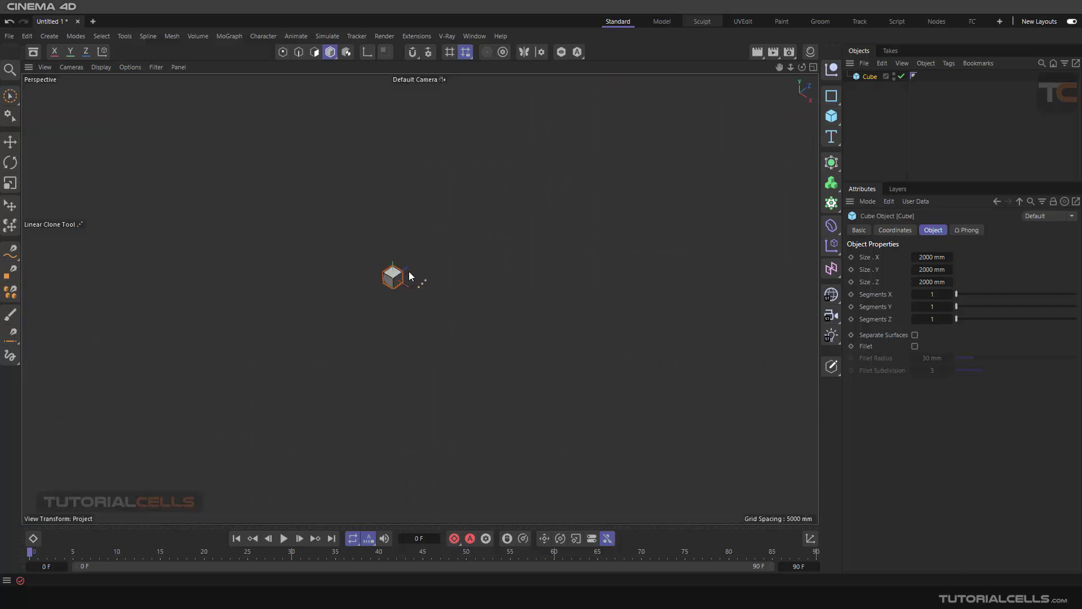
mouse_move(441, 296)
mouse_down()
mouse_move(655, 235)
mouse_move(754, 163)
mouse_up()
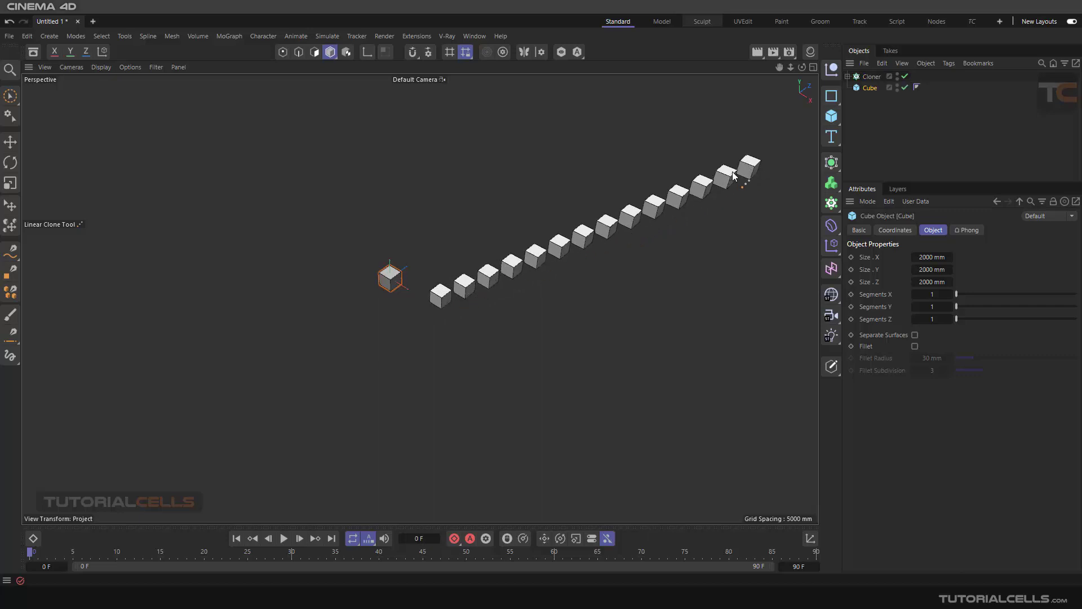
Inspect the linear Cloner's child object and object properties, and delete the Cloner.
click(849, 77)
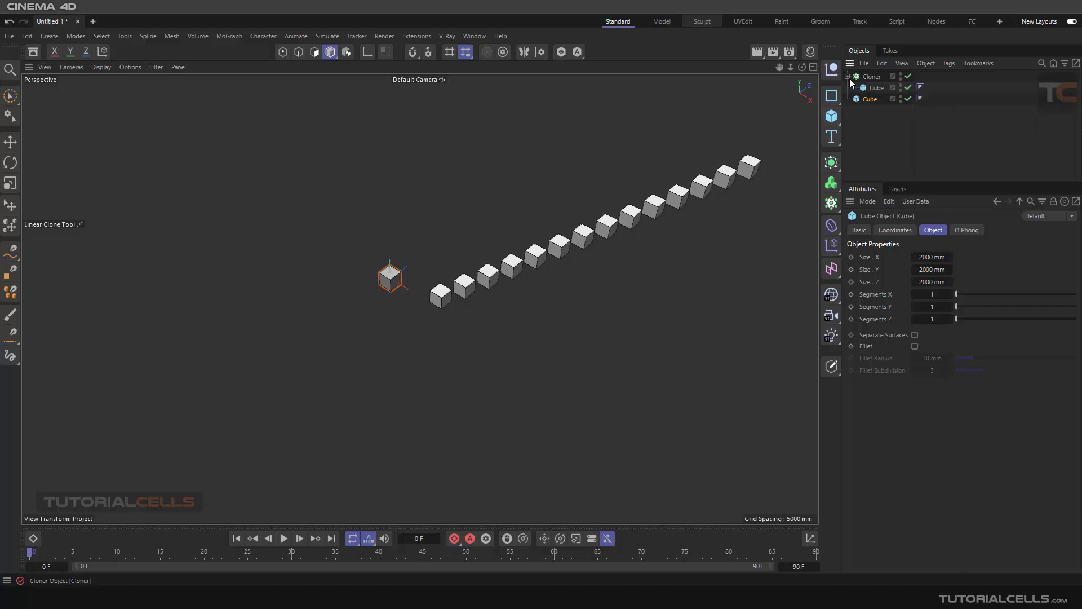
click(864, 77)
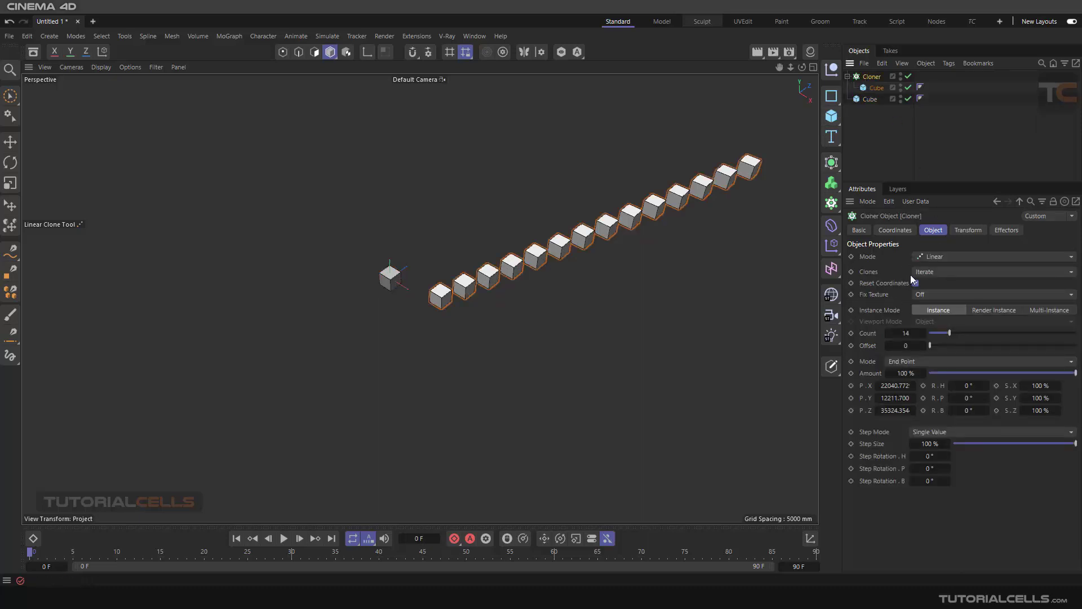
key(Delete)
Try to draw a line of linear clones with no object selected, and delete the resulting empty Cloner.
drag(442, 290, 612, 193)
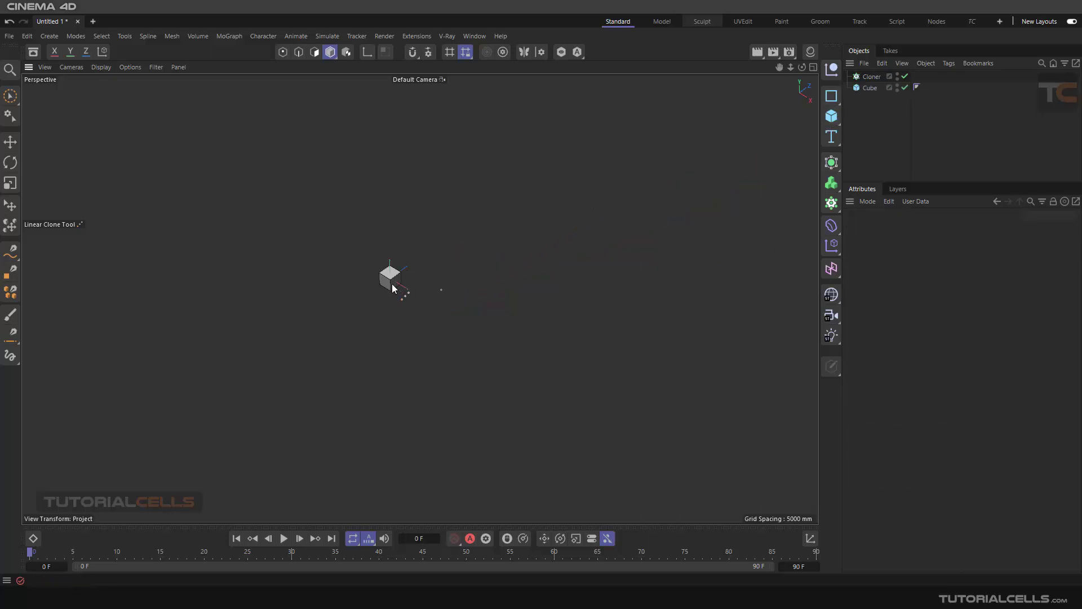
click(873, 80)
key(Delete)
Clone the cube along a new diagonal line, and clone that Cloner along a second, downward line.
click(873, 79)
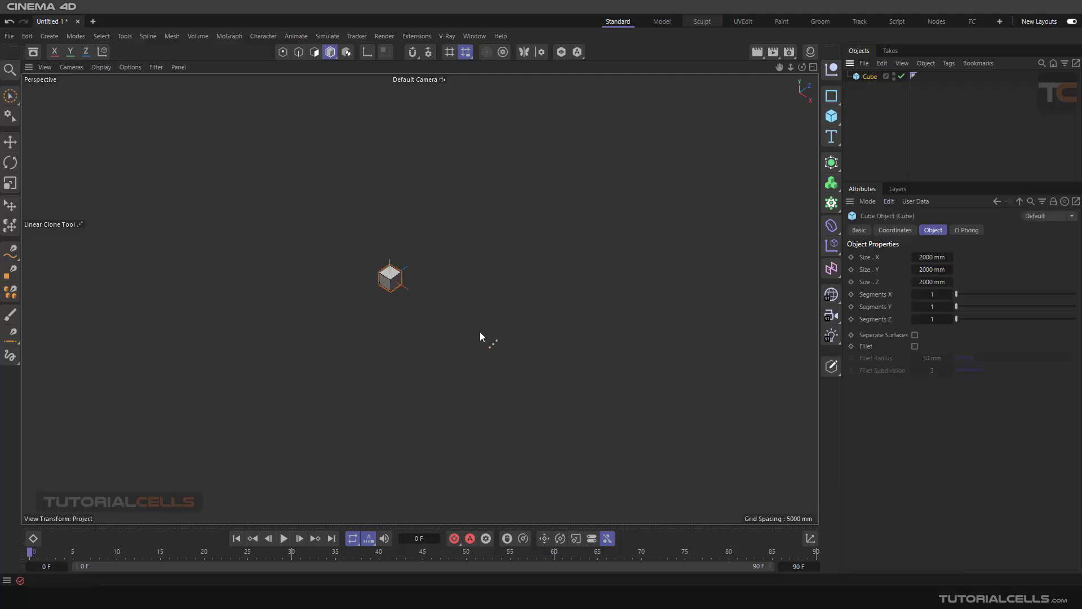
mouse_move(458, 327)
mouse_down()
mouse_move(547, 263)
mouse_move(702, 179)
mouse_up()
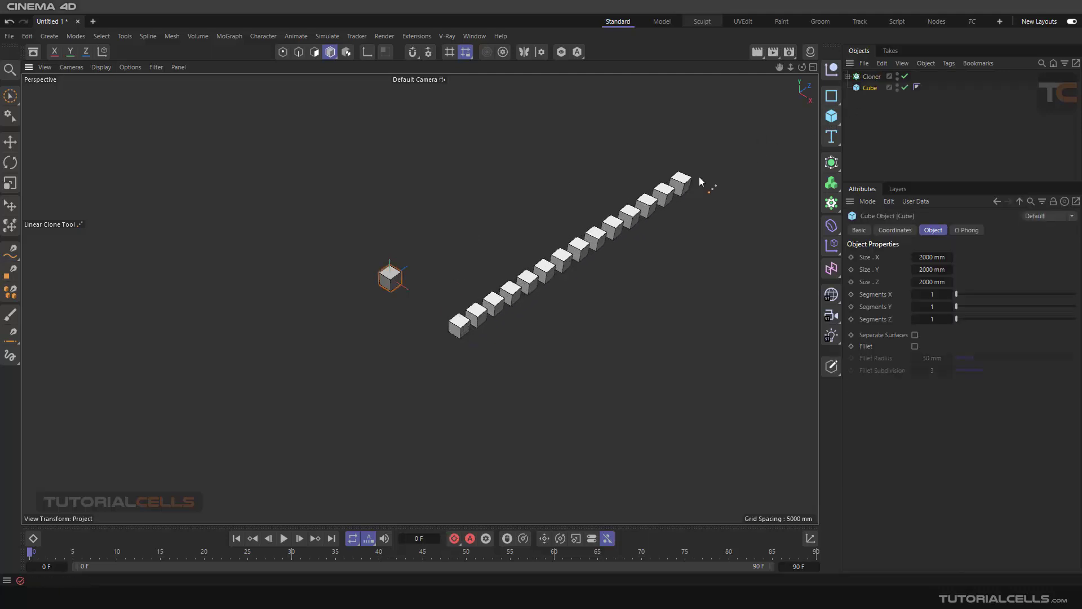
click(867, 77)
drag(574, 270, 685, 423)
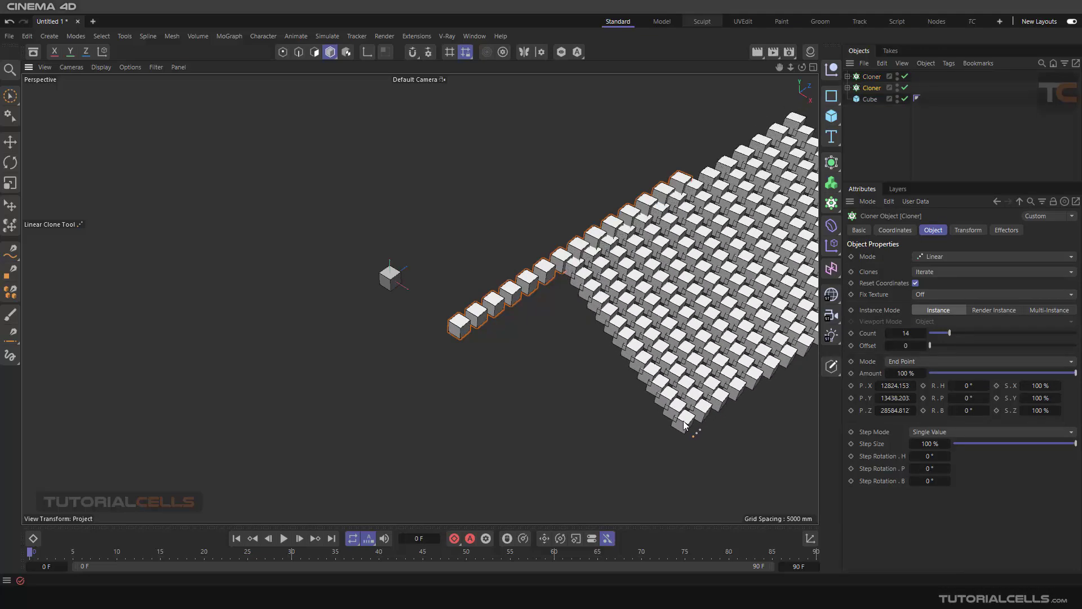
Delete both linear Cloners, keeping only the cube in the scene.
shift+click(869, 77)
key(Delete)
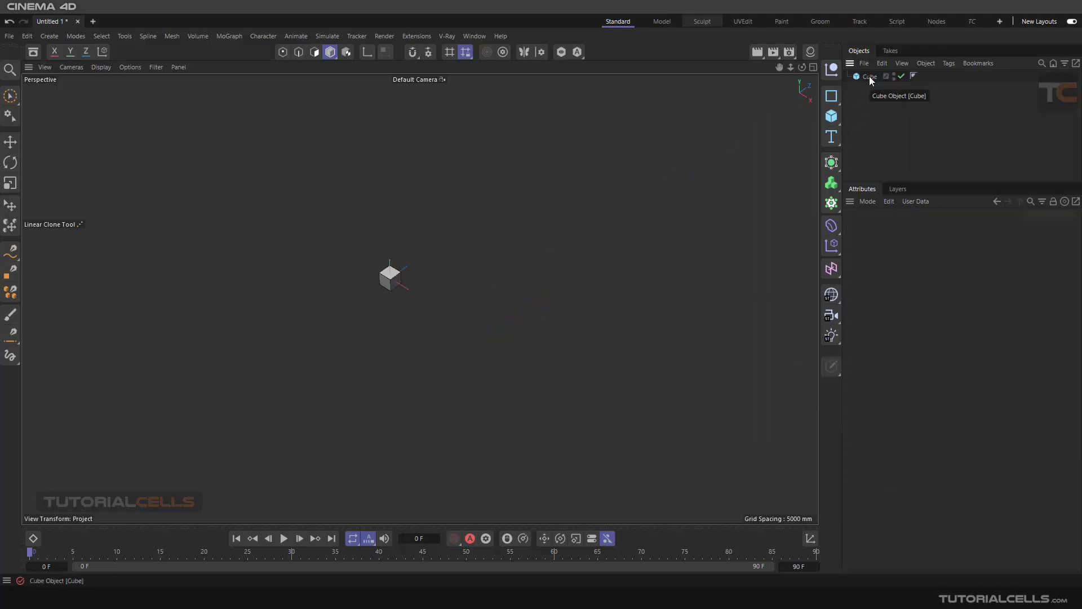
Use the Radial Clone Tool on the cube in the Top view to draw a ring of 6 clones with a radius of about 782.
click(869, 77)
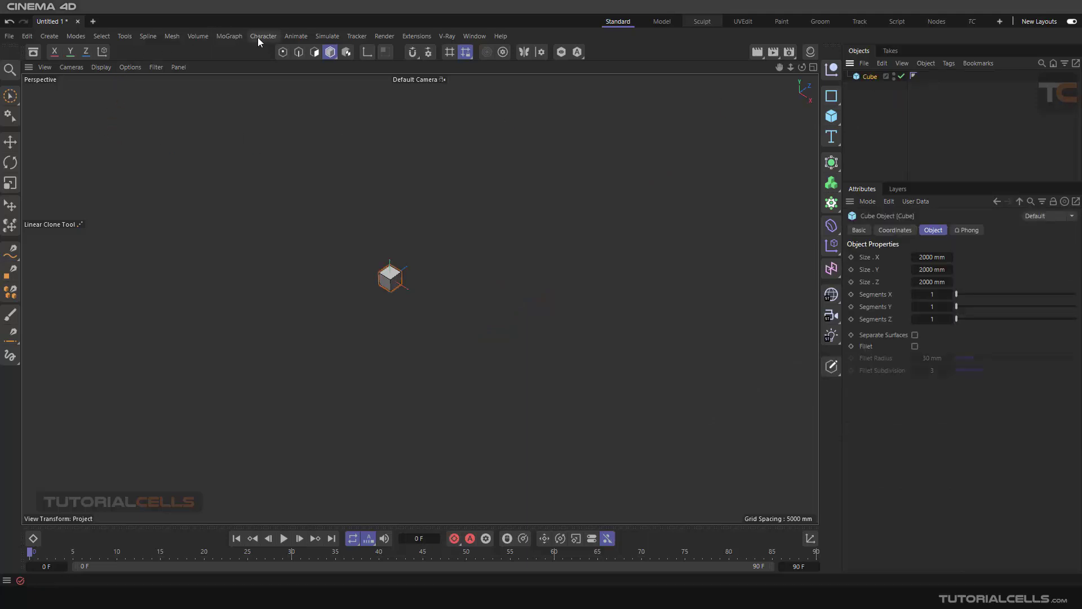
click(235, 35)
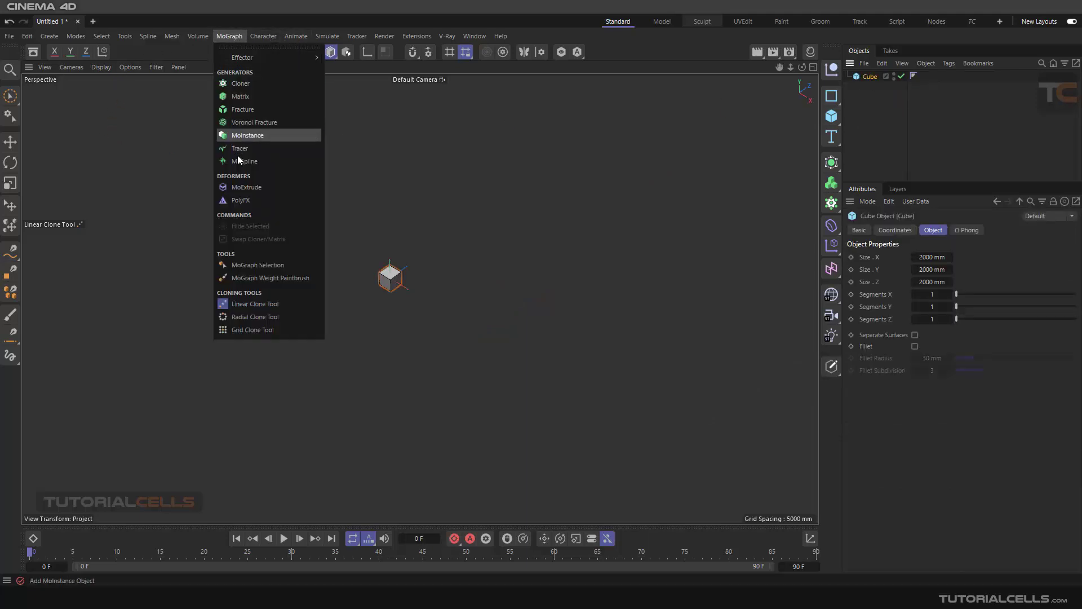
click(271, 318)
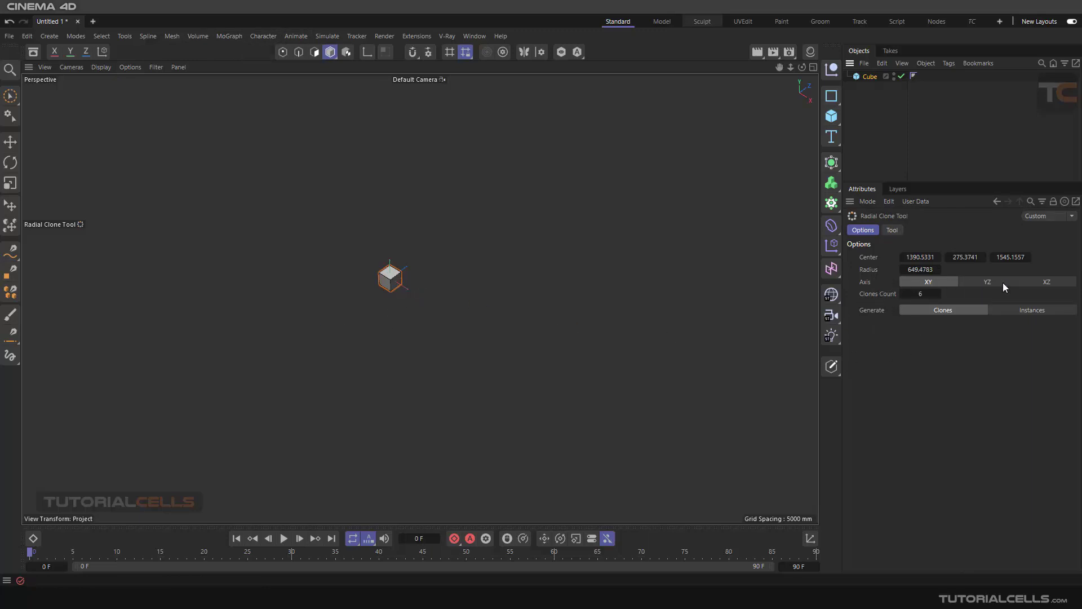
middle_click(454, 259)
scroll(589, 161, up, 3)
drag(510, 208, 556, 205)
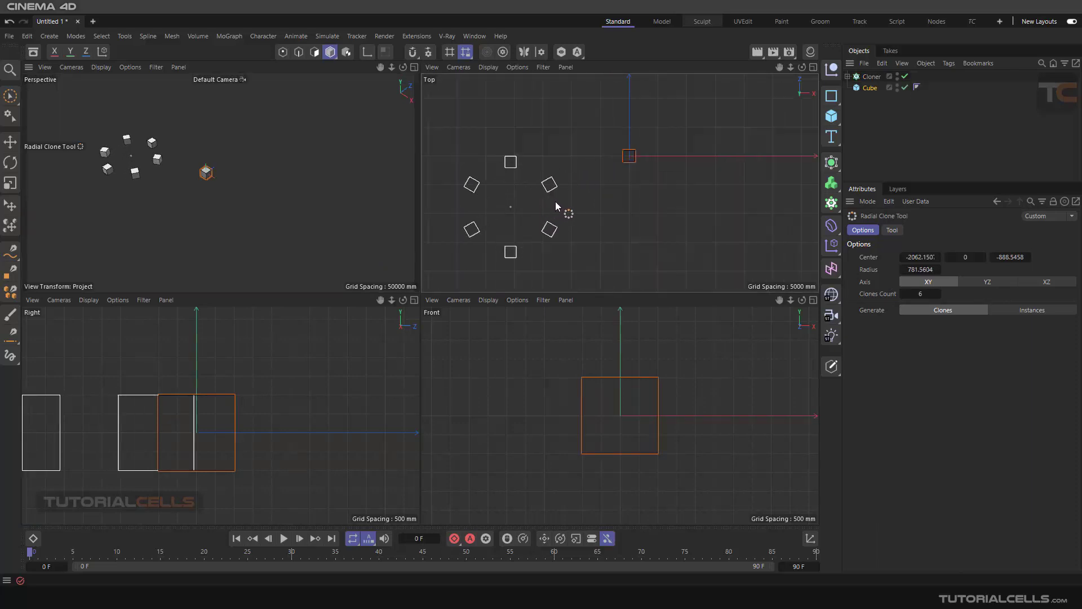
middle_click(275, 168)
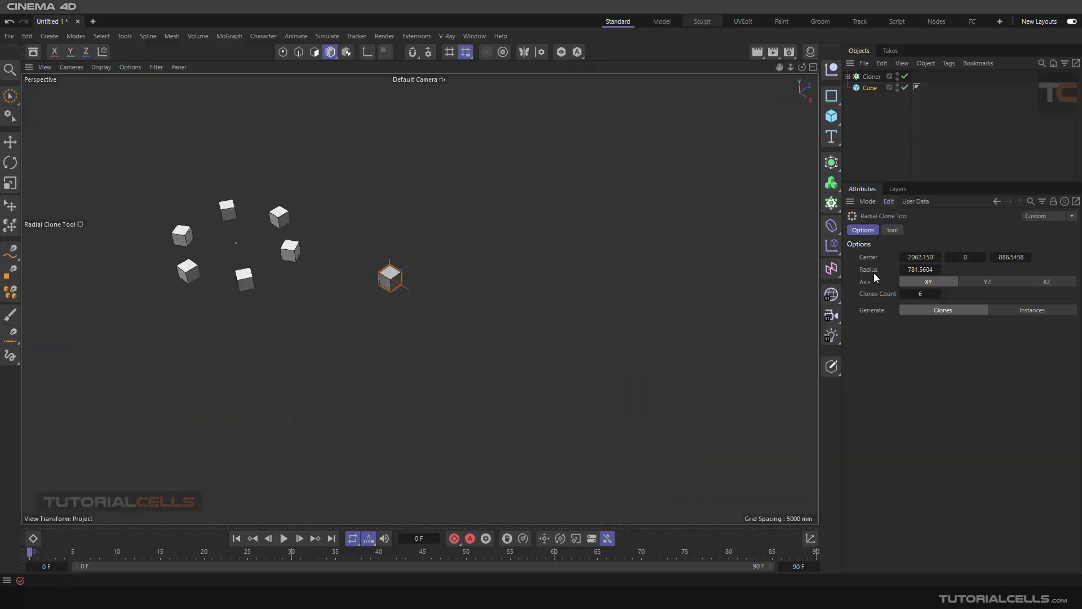
Set the radial clones' radius to 777.5604, their axis to XZ, and the generate type to Instances.
drag(914, 269, 946, 276)
click(972, 280)
click(1032, 281)
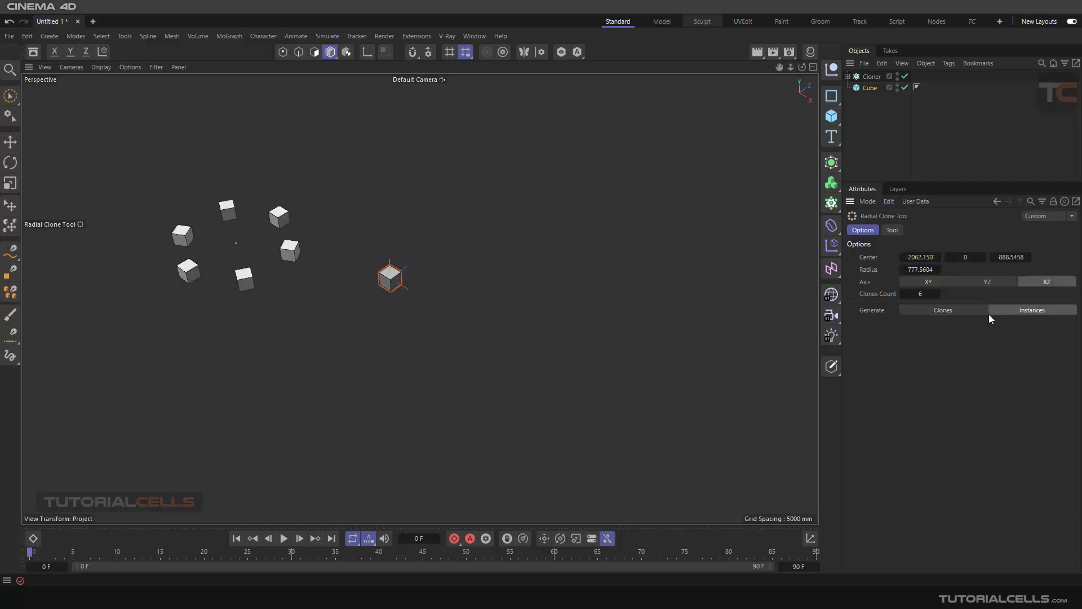
Examine the radial Cloner's object properties and its available clone modes.
click(870, 78)
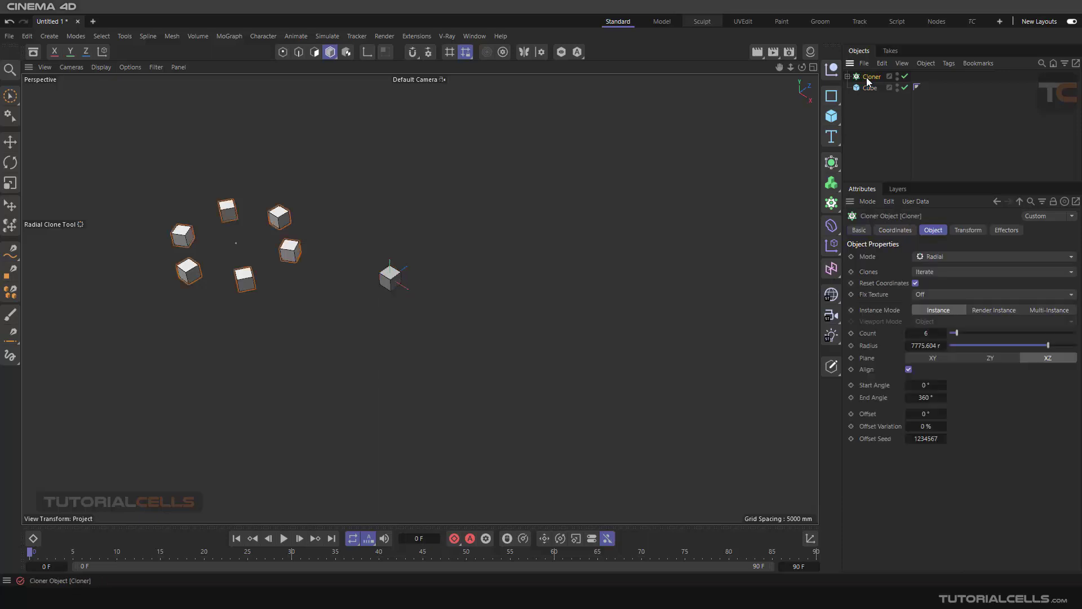
click(931, 257)
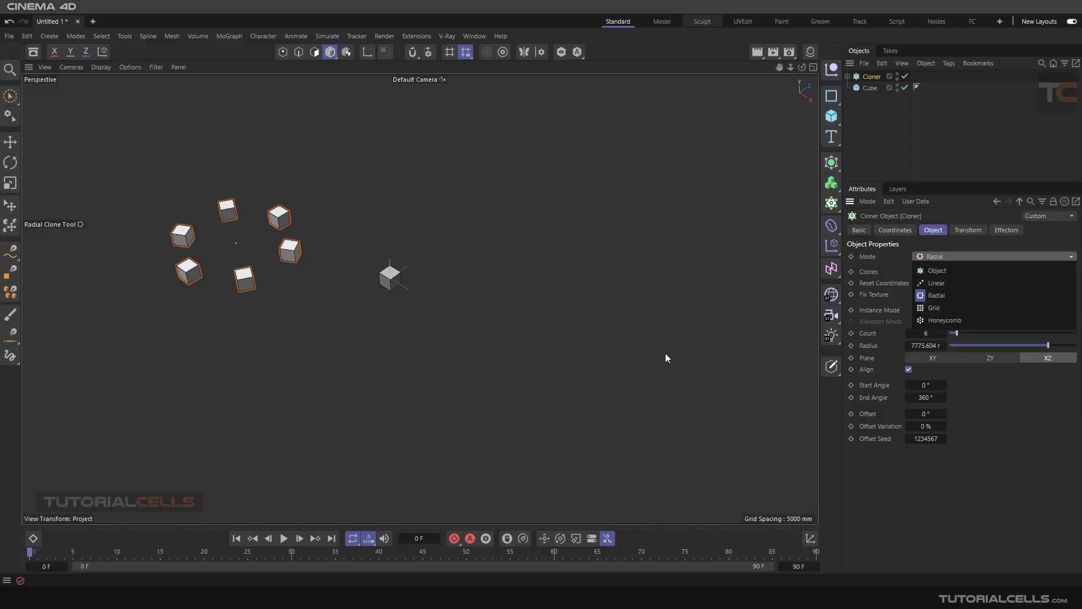
click(486, 353)
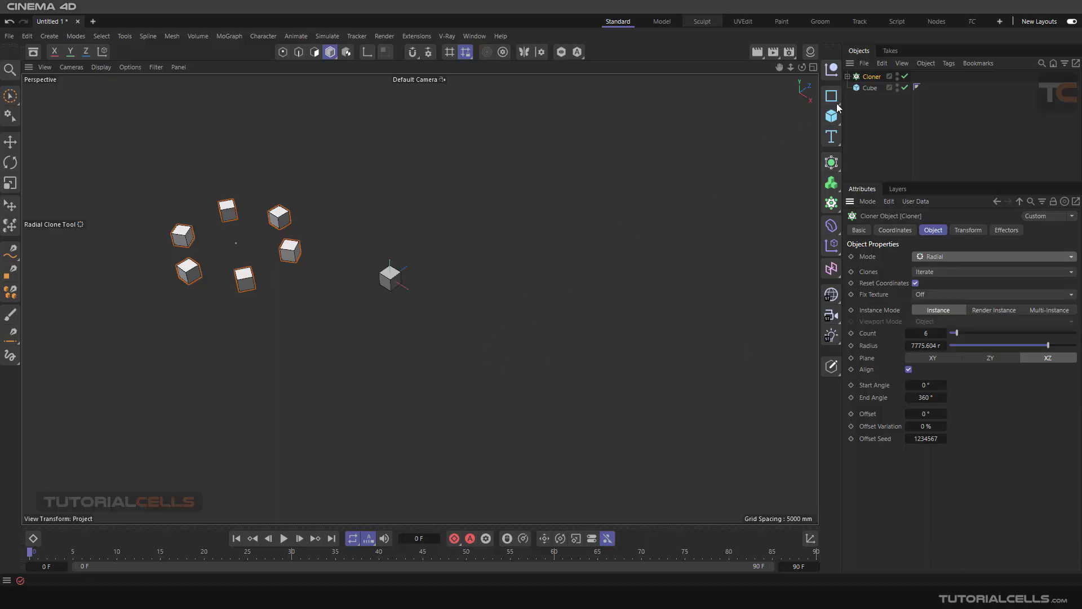
Use the Grid Clone Tool to draw a 3 × 3 × 3 grid of clones of the original cube.
click(869, 88)
click(235, 36)
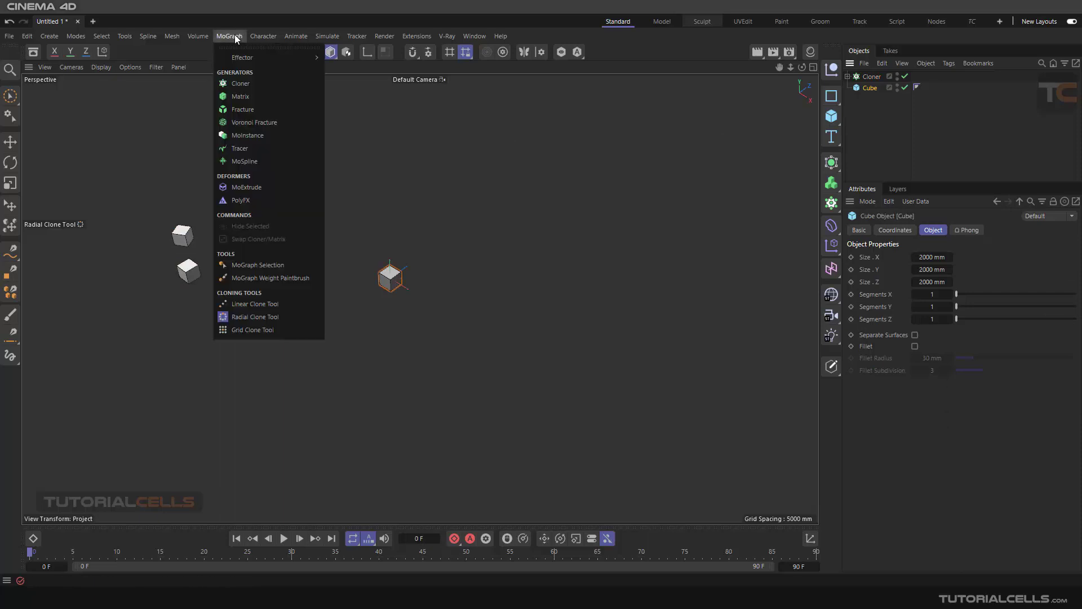
click(252, 330)
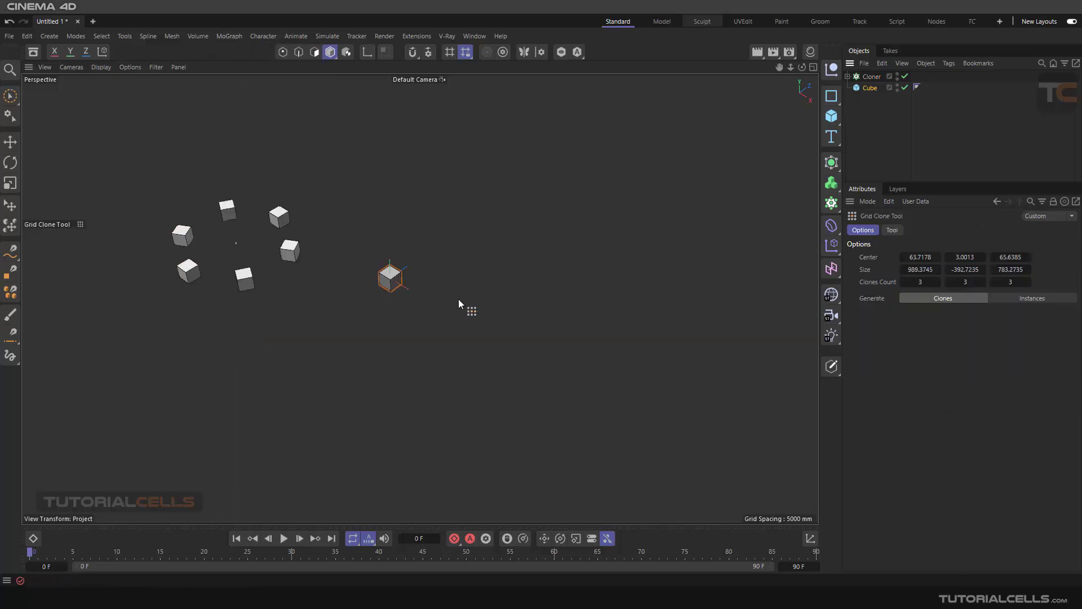
mouse_move(463, 287)
mouse_down()
mouse_move(642, 294)
mouse_move(664, 181)
mouse_move(714, 217)
mouse_move(693, 153)
mouse_move(723, 180)
mouse_move(756, 181)
mouse_up()
Set the grid clone counts to 4, 8 and 10, and draw a second grid of clones beside the first.
mouse_move(919, 283)
mouse_down()
mouse_move(1023, 282)
mouse_move(1014, 282)
mouse_up()
mouse_move(586, 282)
alt+mouse_down()
mouse_move(561, 233)
mouse_move(567, 248)
alt+mouse_up()
mouse_move(201, 385)
mouse_down()
mouse_move(365, 389)
mouse_move(378, 310)
mouse_move(399, 417)
mouse_move(416, 379)
mouse_move(404, 300)
mouse_move(455, 305)
mouse_move(414, 316)
mouse_up()
Select all three Cloners together with the cube and delete them to empty the scene.
click(868, 98)
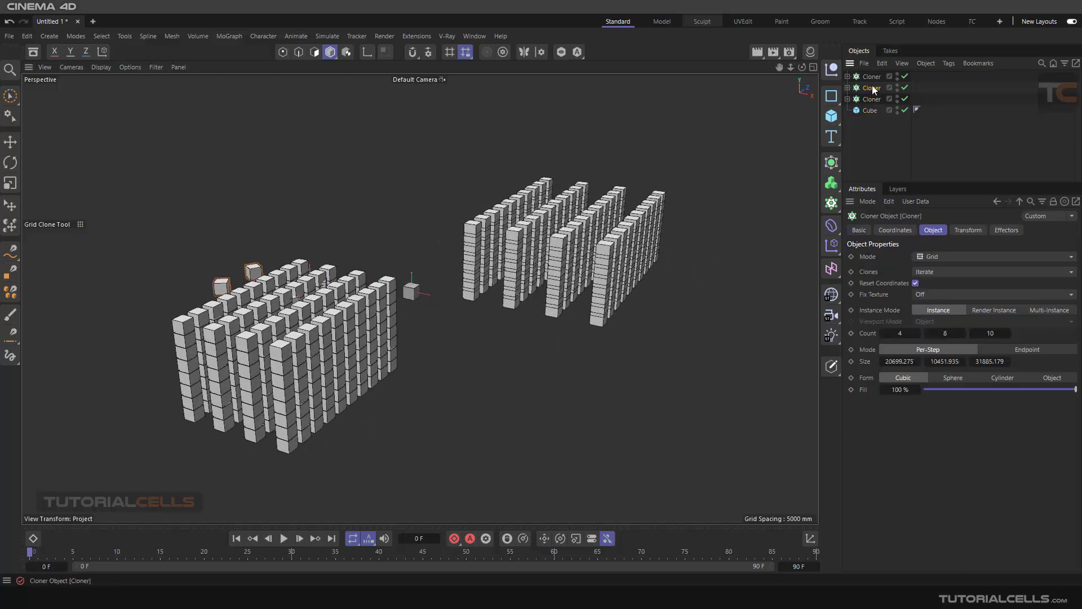
click(869, 87)
click(869, 77)
shift+click(870, 111)
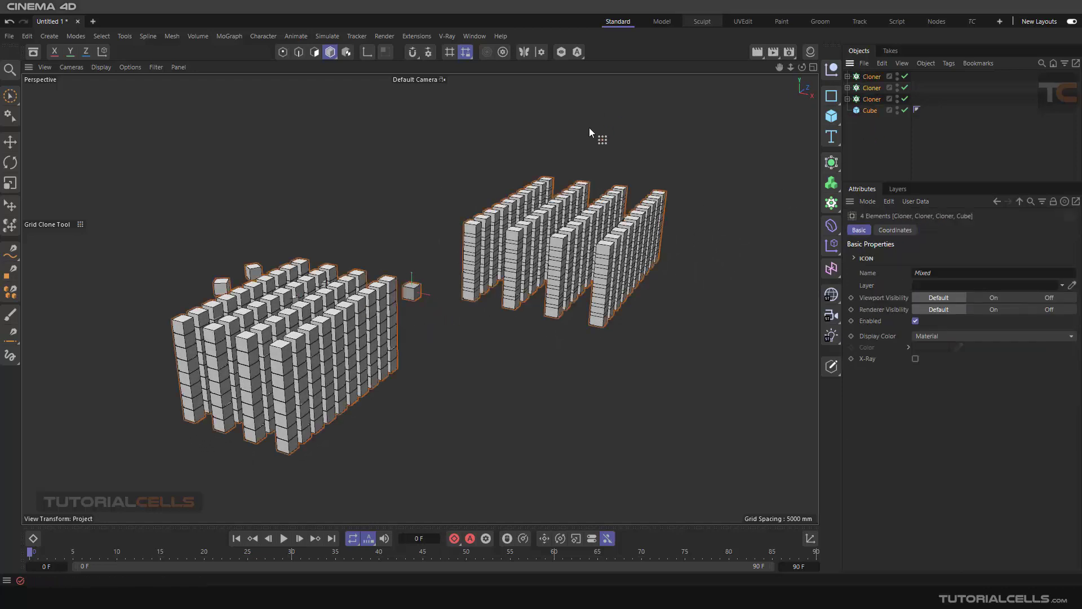
key(Delete)
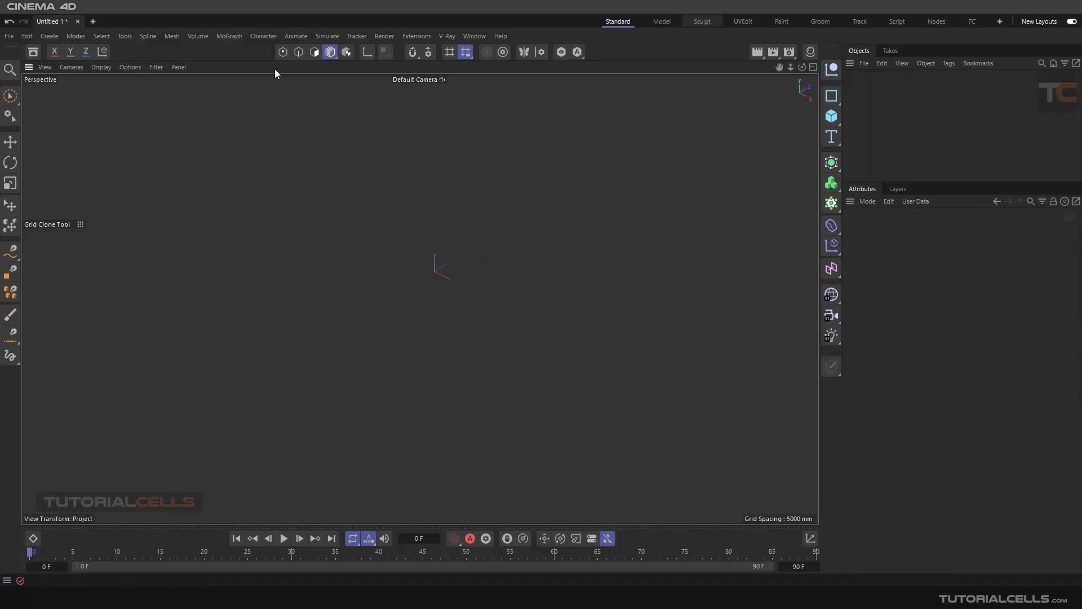
Examine the available MoGraph effectors and the simulation forces.
click(235, 38)
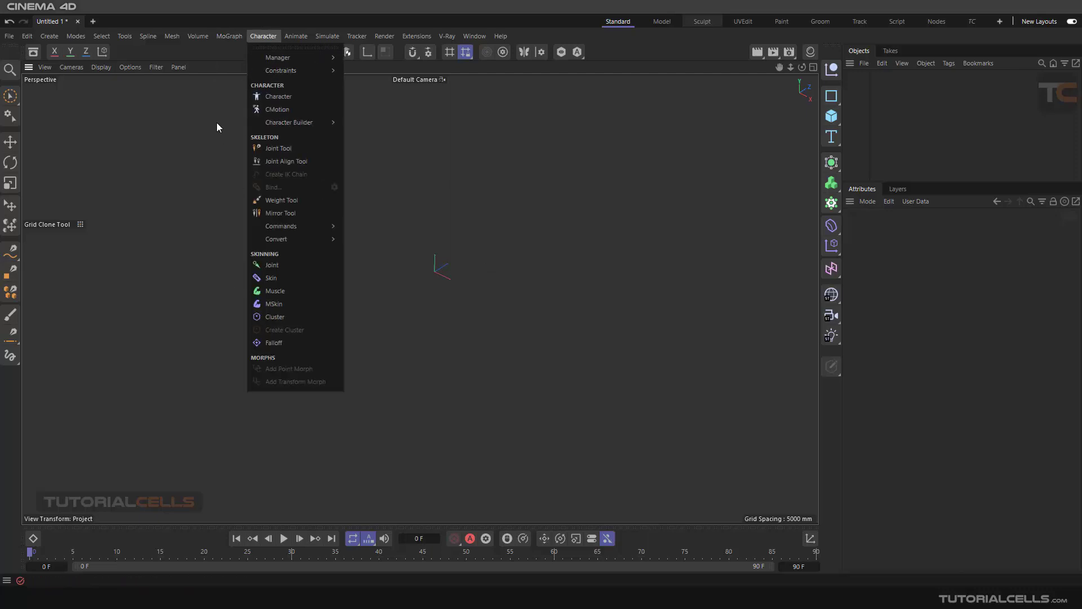
mouse_move(230, 37)
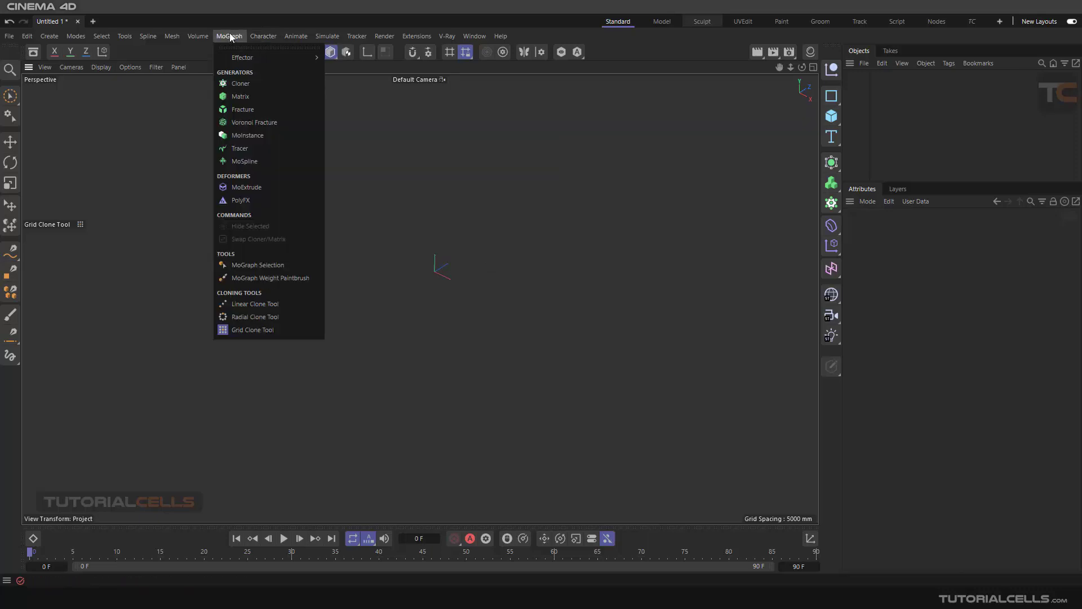
mouse_move(230, 59)
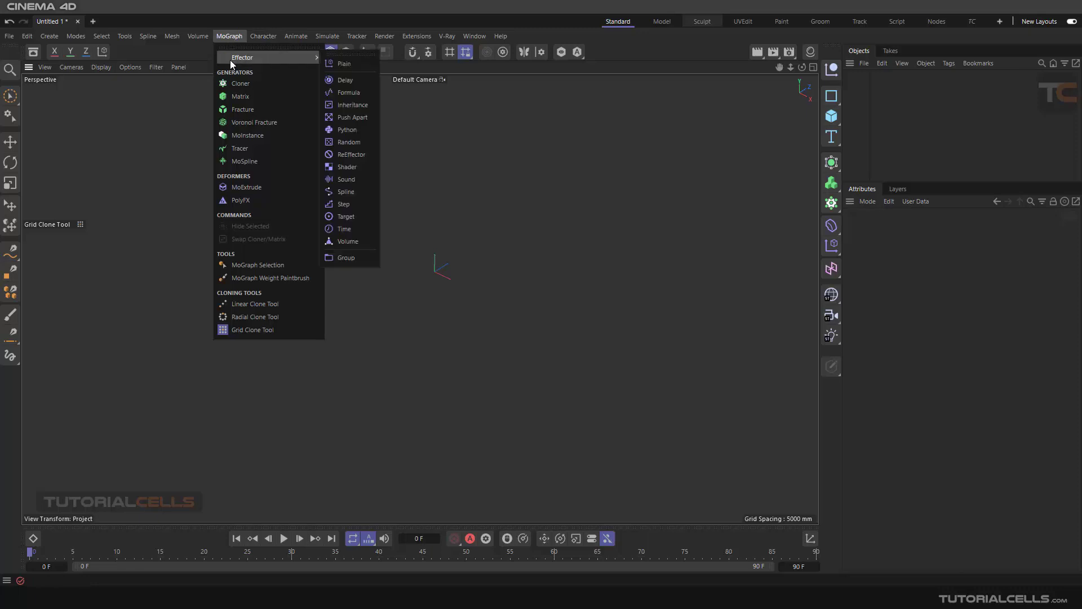
click(437, 179)
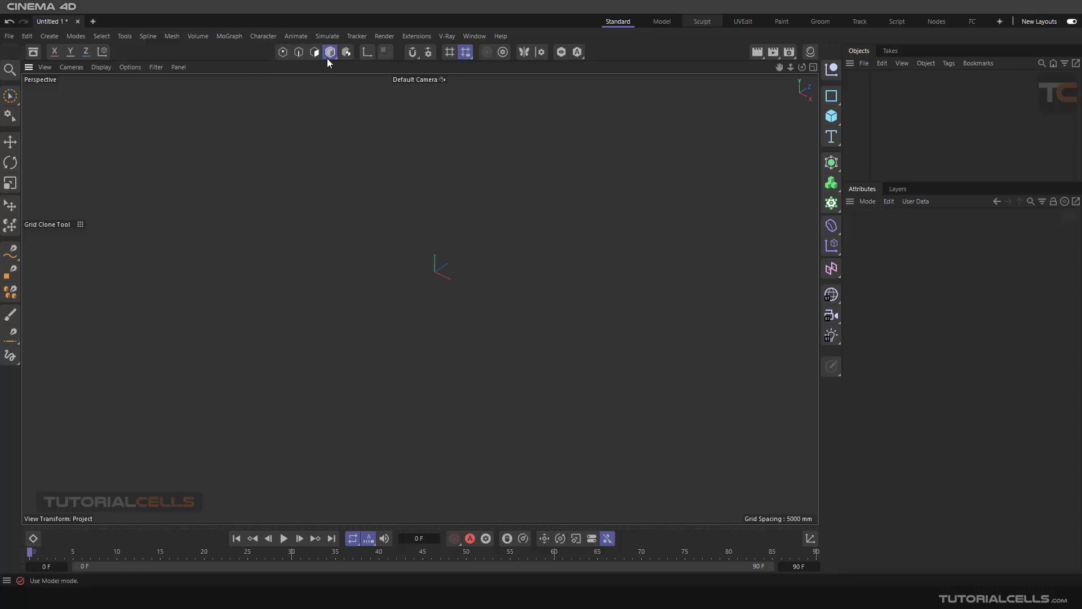
click(327, 36)
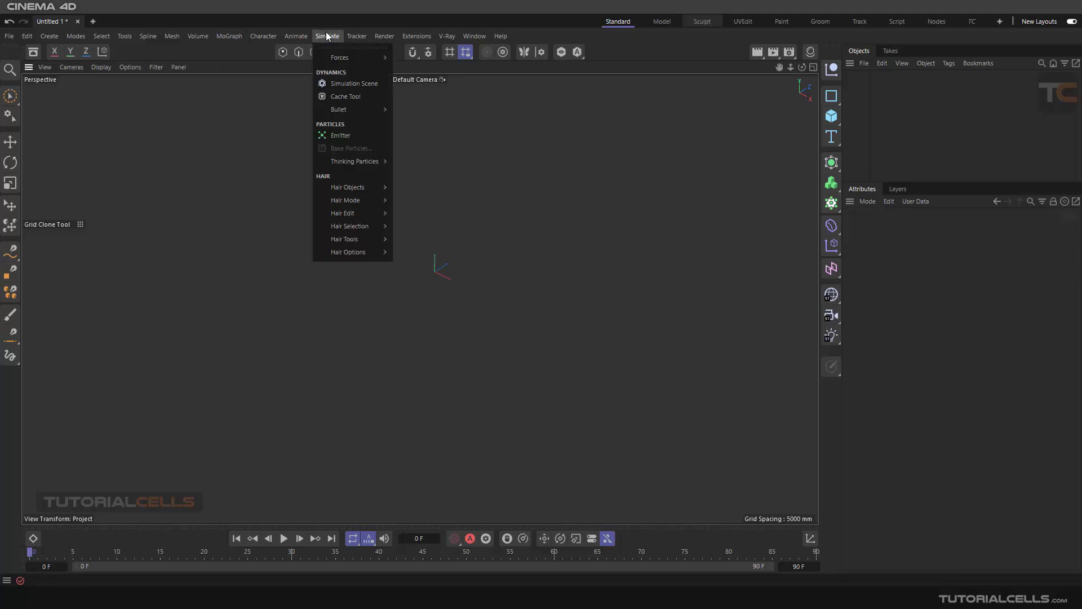
mouse_move(339, 58)
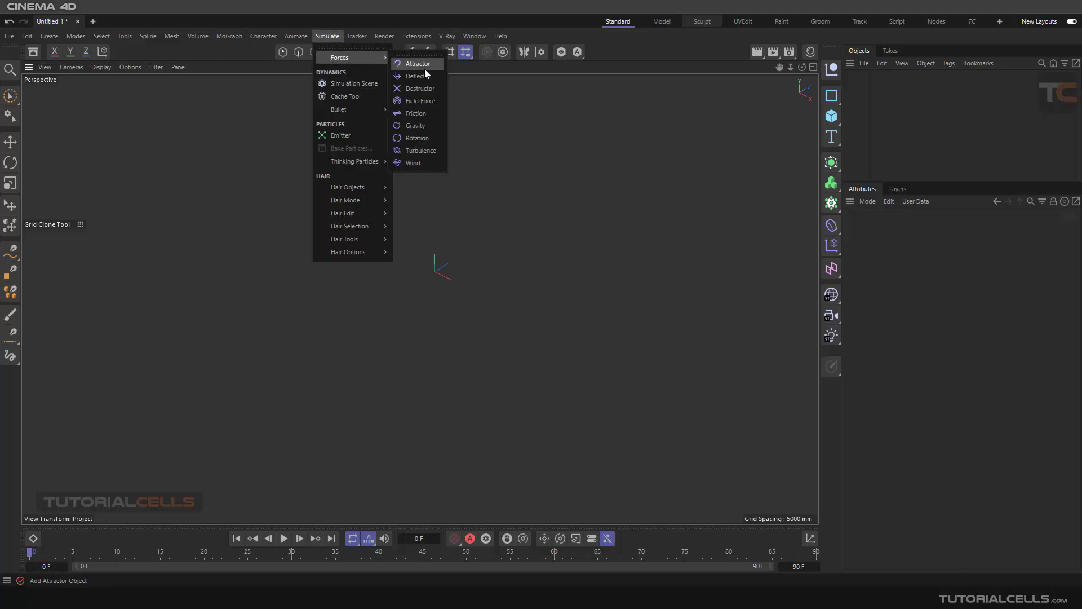
click(519, 137)
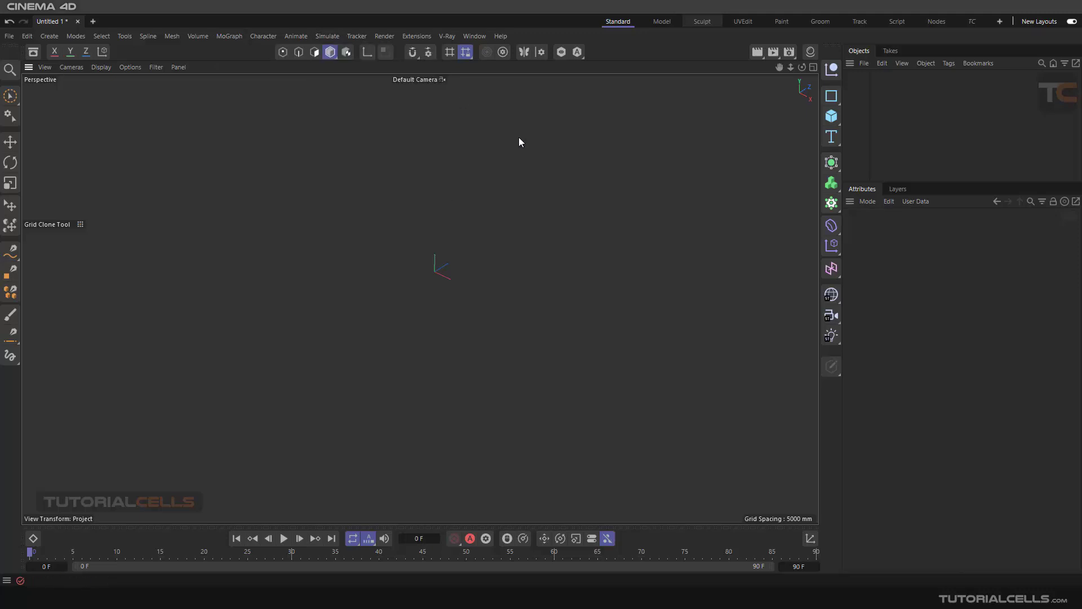
Switch to the Move tool and review the list of MoGraph effectors.
click(11, 141)
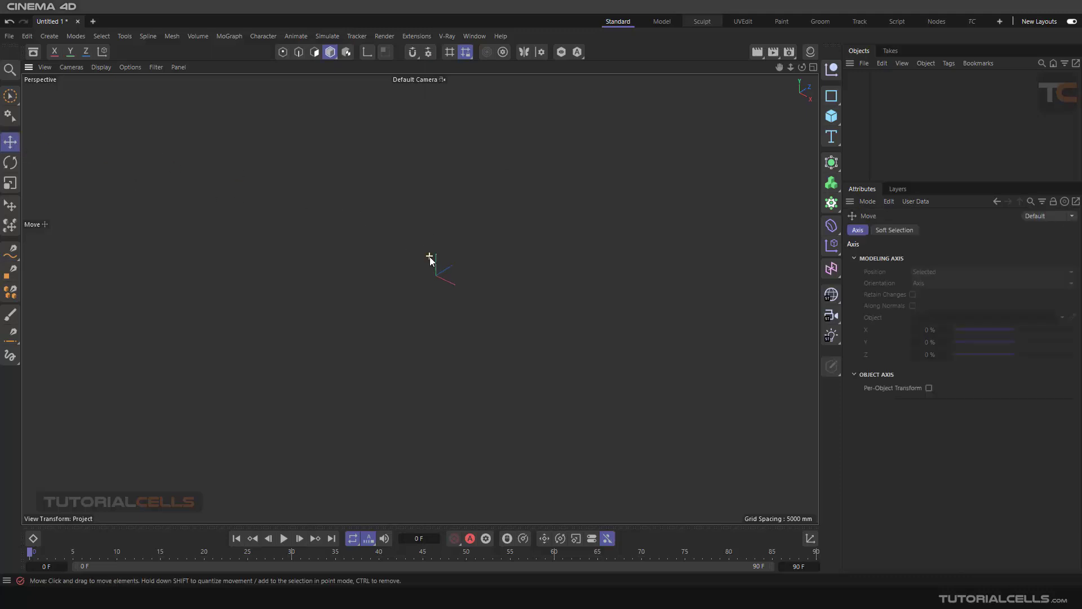
scroll(435, 266, up, 4)
mouse_move(430, 272)
alt+mouse_down()
mouse_move(382, 271)
mouse_move(442, 271)
alt+mouse_up()
click(235, 35)
mouse_move(242, 60)
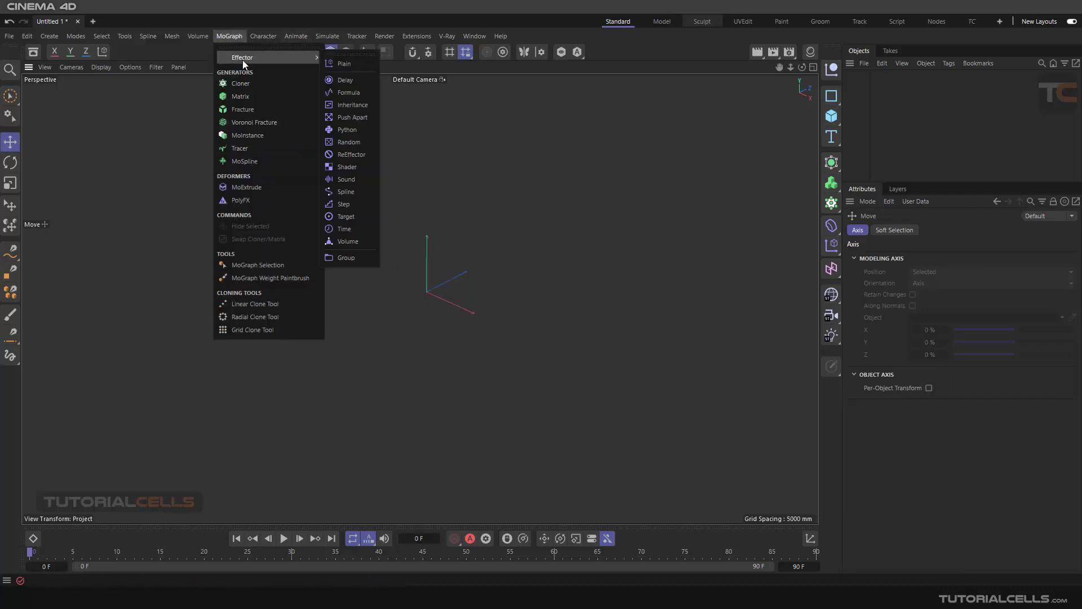
click(457, 292)
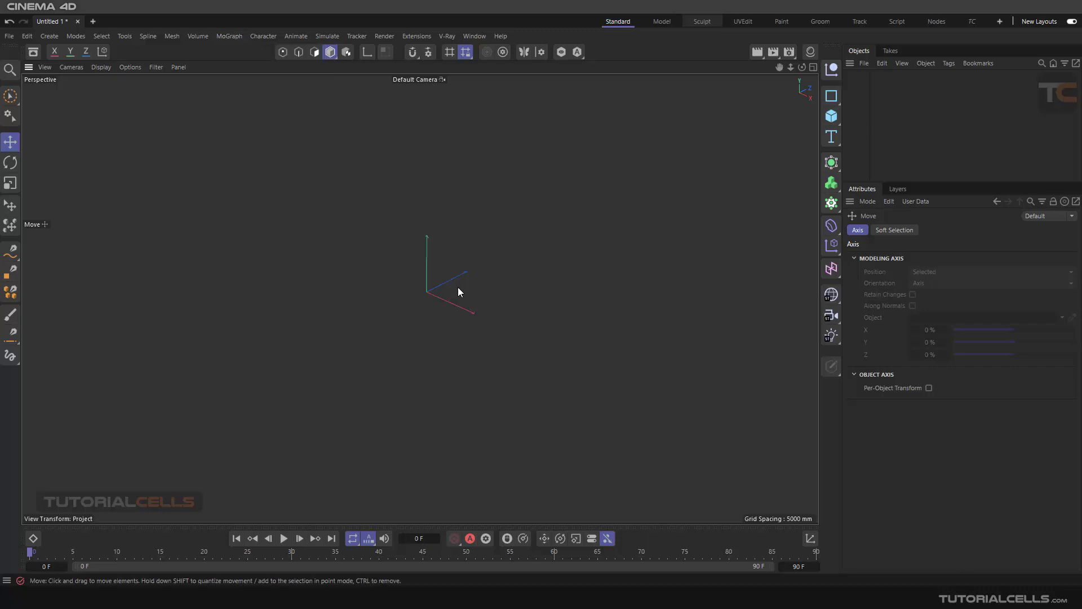